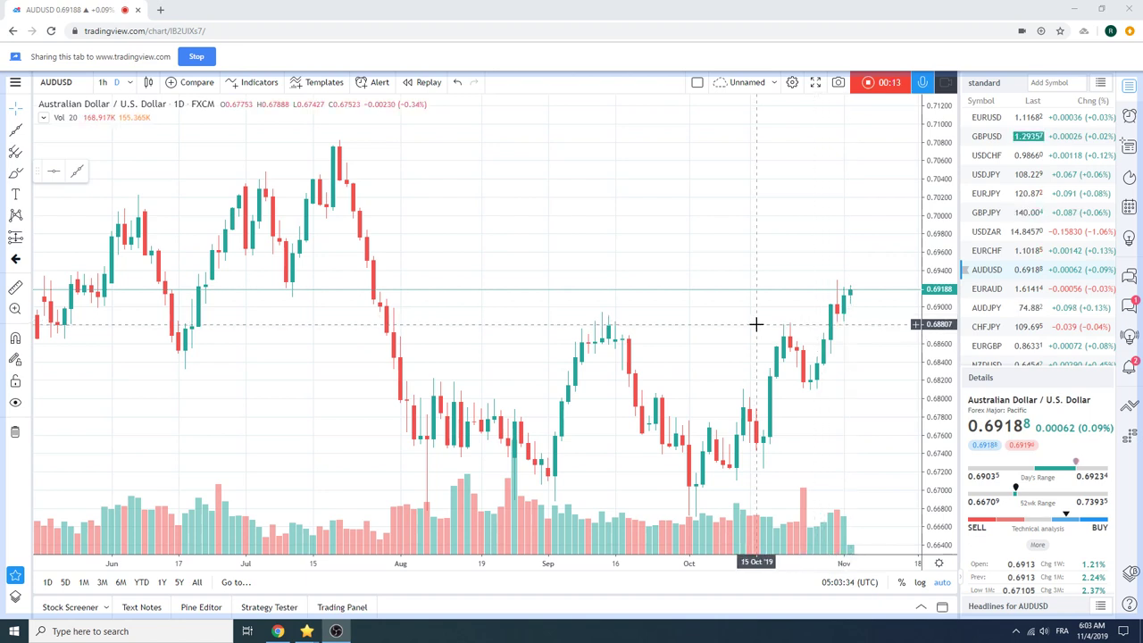
Zoom out the AUDUSD daily chart to show April through early November.
{"action": "scroll", "coordinate": [756, 335], "scroll_direction": "down", "scroll_amount": 3}
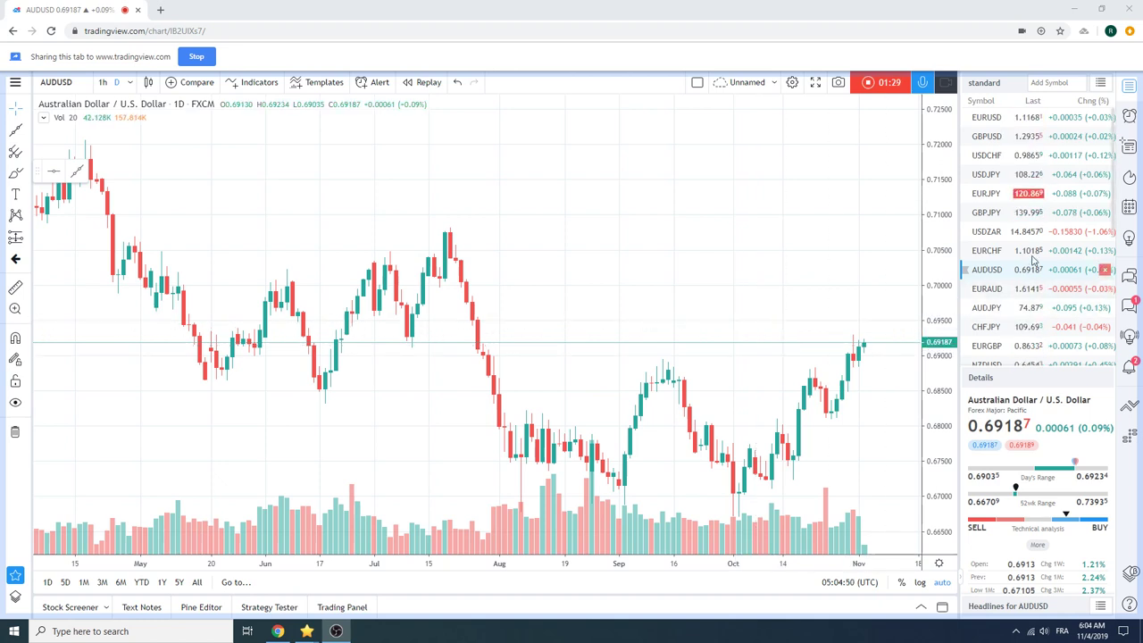
Load the EURUSD daily chart from the watchlist.
{"action": "left_click", "coordinate": [989, 117]}
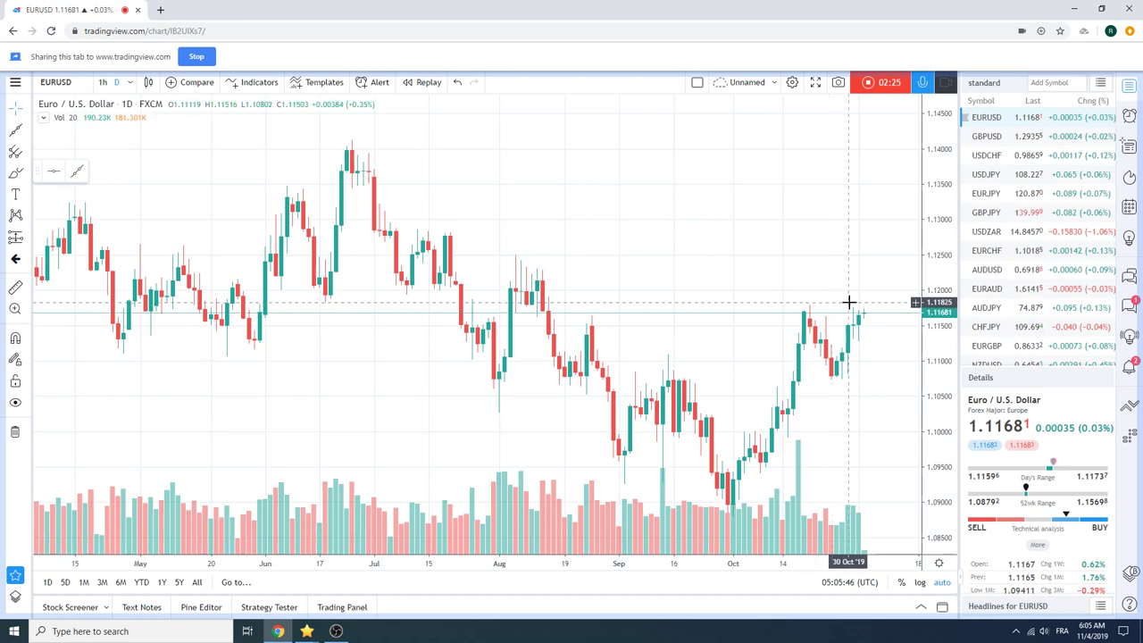
Switch to USDCHF and zoom out to show October 2018 through November 2019.
{"action": "left_click", "coordinate": [986, 155]}
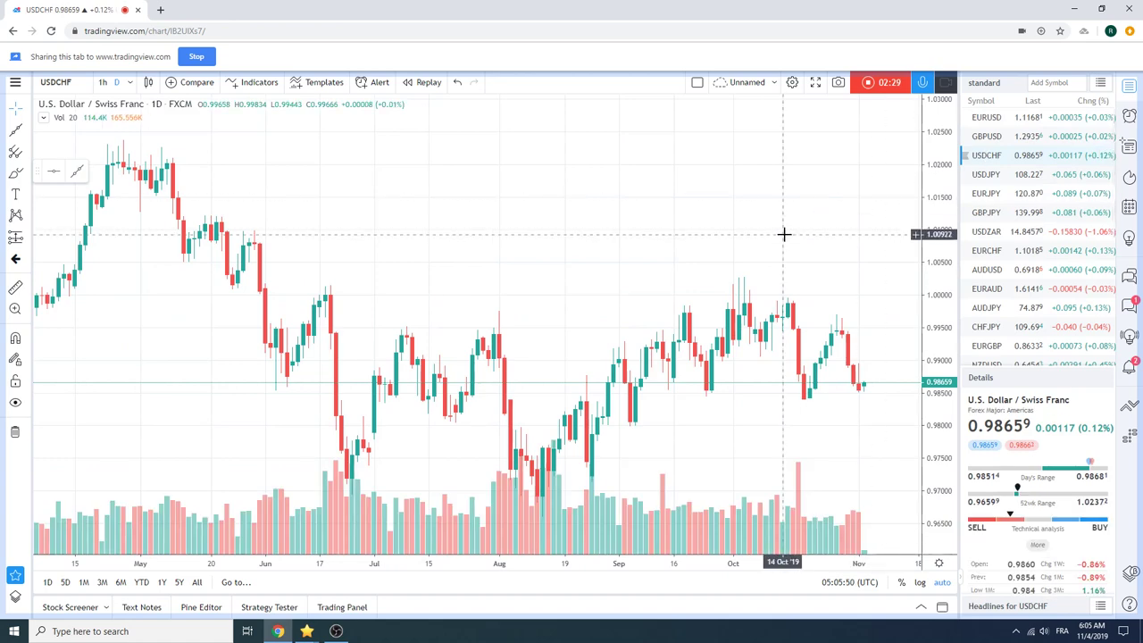
{"action": "scroll", "coordinate": [783, 234], "scroll_direction": "down", "scroll_amount": 2}
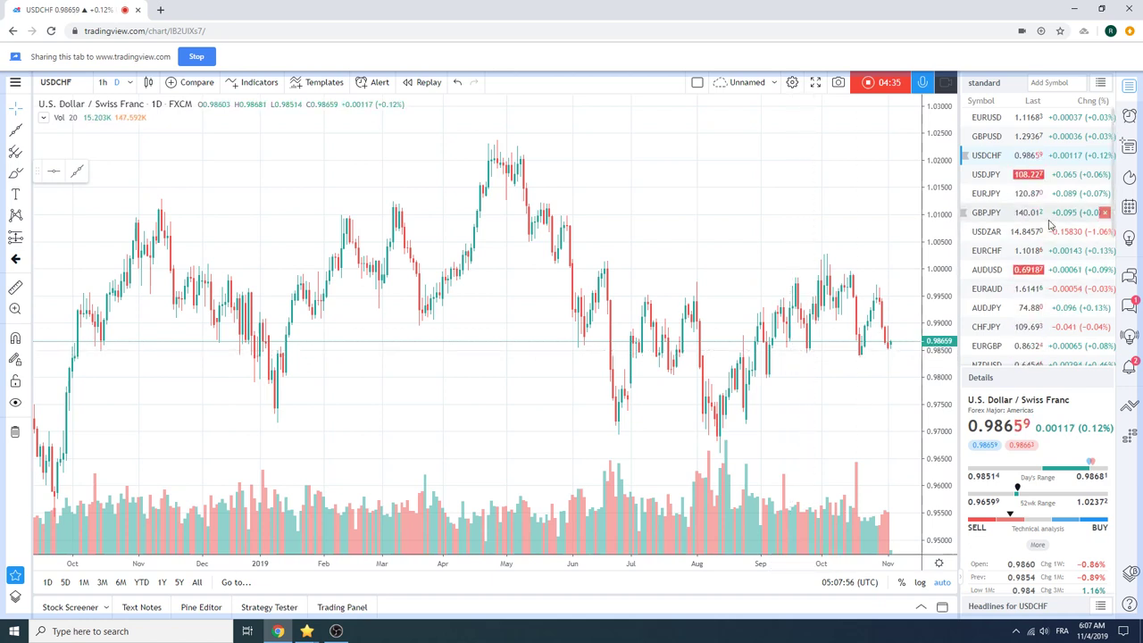
Switch to USDJPY and zoom in to the May–November range.
{"action": "left_click", "coordinate": [998, 175]}
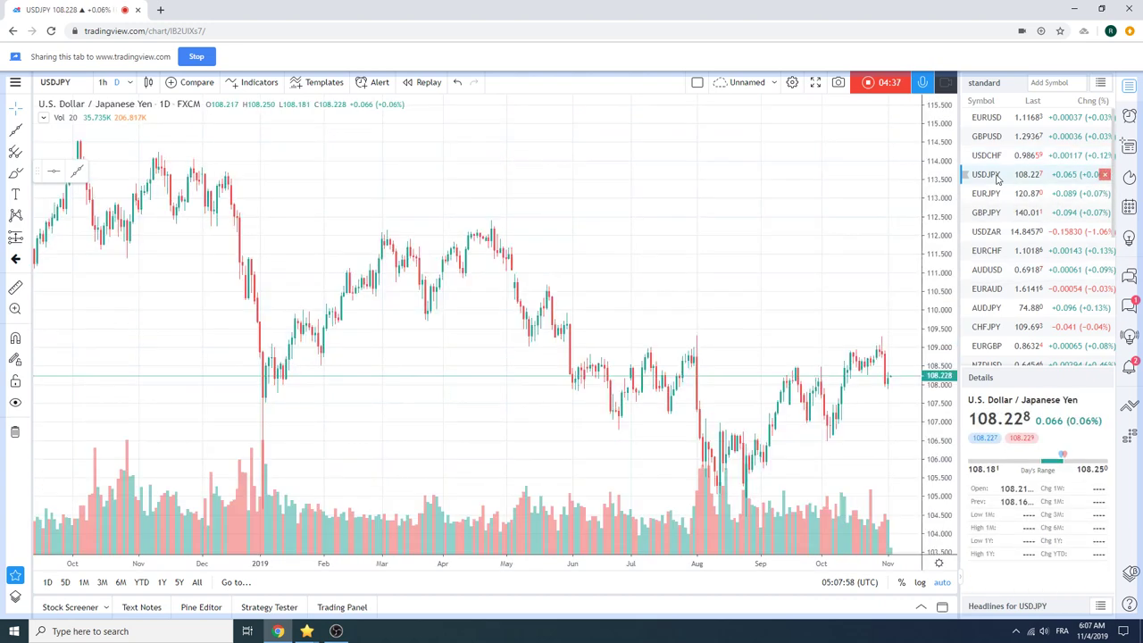
{"action": "scroll", "coordinate": [702, 283], "scroll_direction": "up", "scroll_amount": 2}
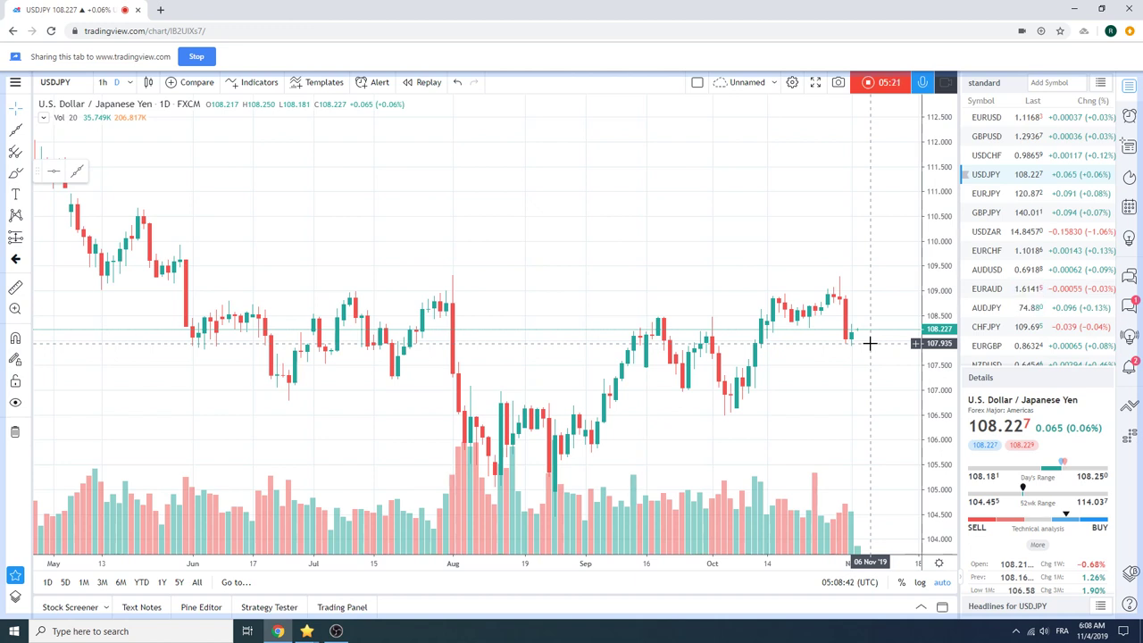
Set the chart interval to 1 week and load EURJPY.
{"action": "left_click", "coordinate": [130, 83]}
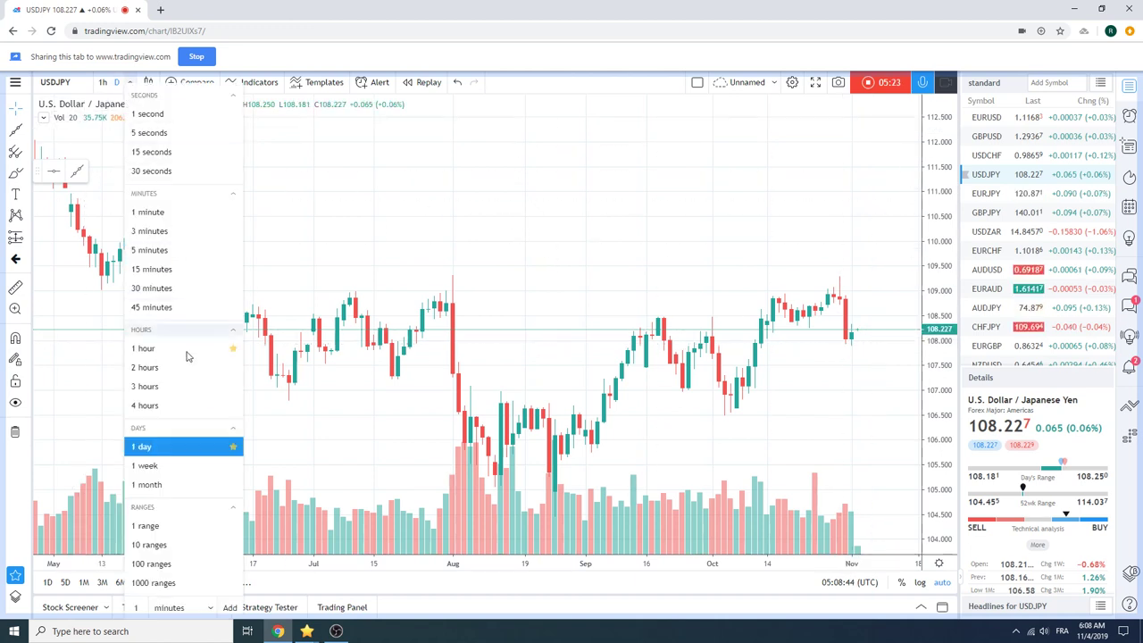
{"action": "left_click", "coordinate": [186, 466]}
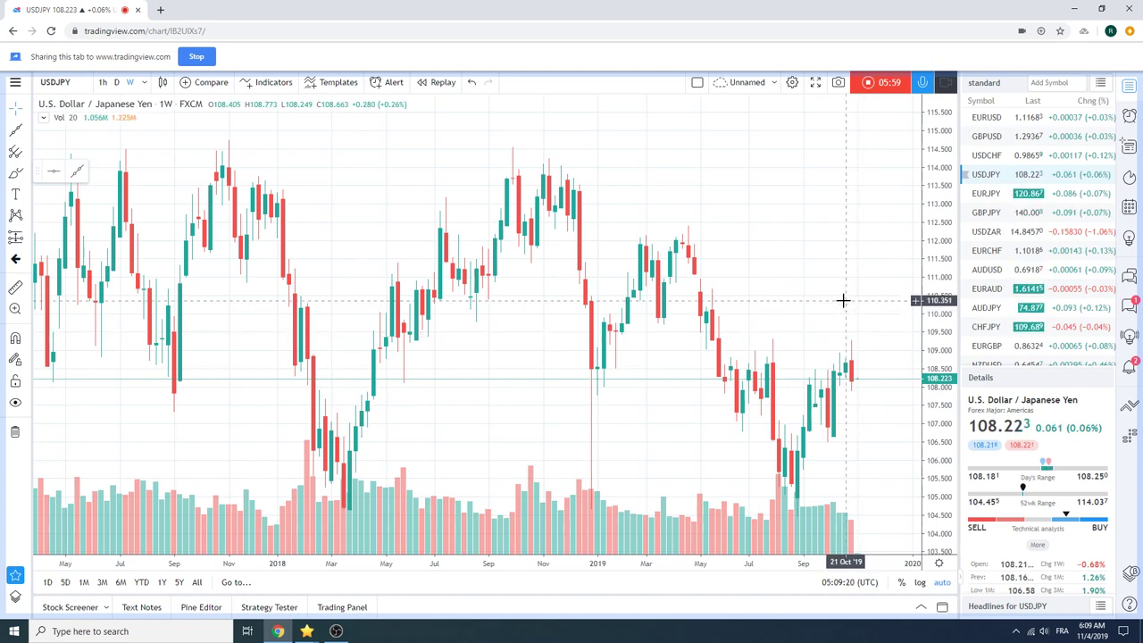
{"action": "left_click", "coordinate": [991, 194]}
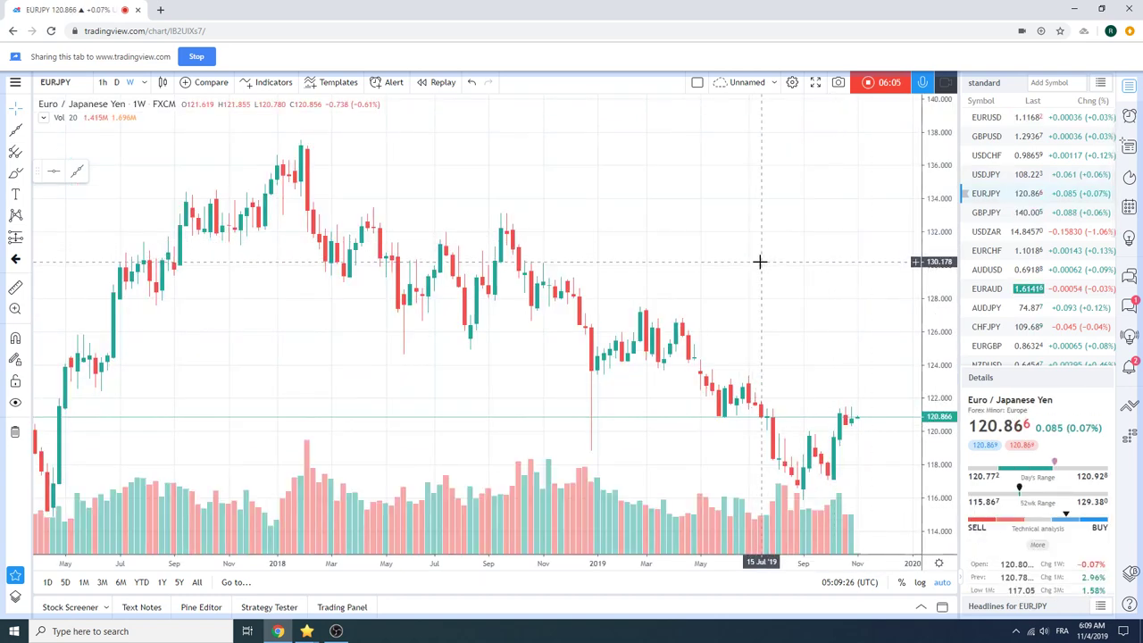
Switch the EURJPY chart back to the daily interval.
{"action": "left_click", "coordinate": [115, 83]}
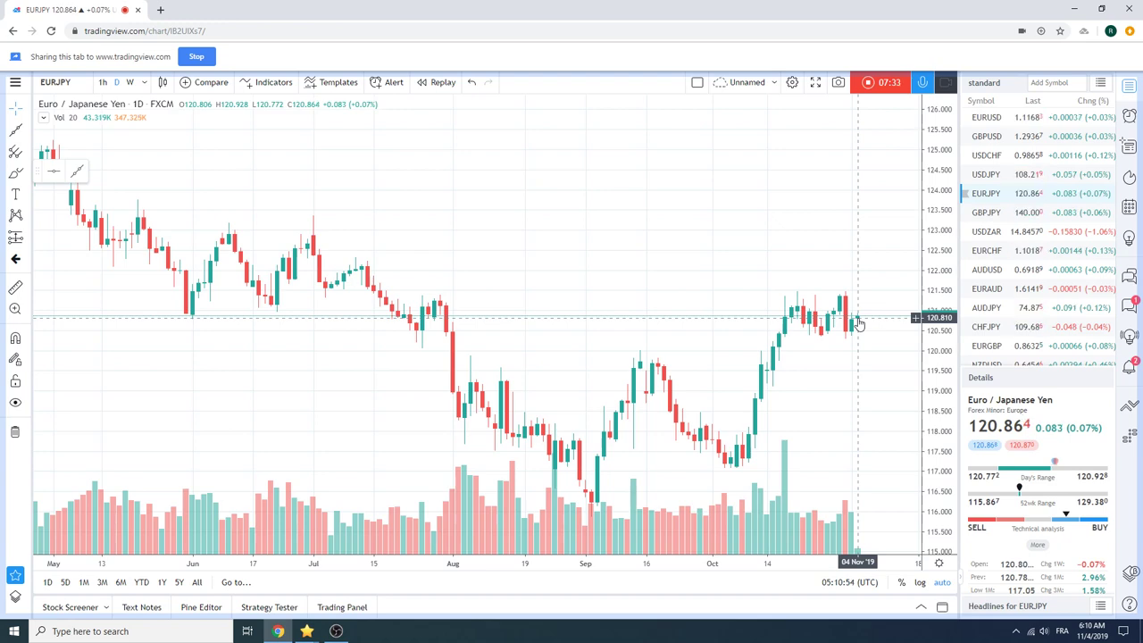
Load GBPJPY and draw a rising extended line from a late-October low to the latest candle.
{"action": "left_click", "coordinate": [984, 213]}
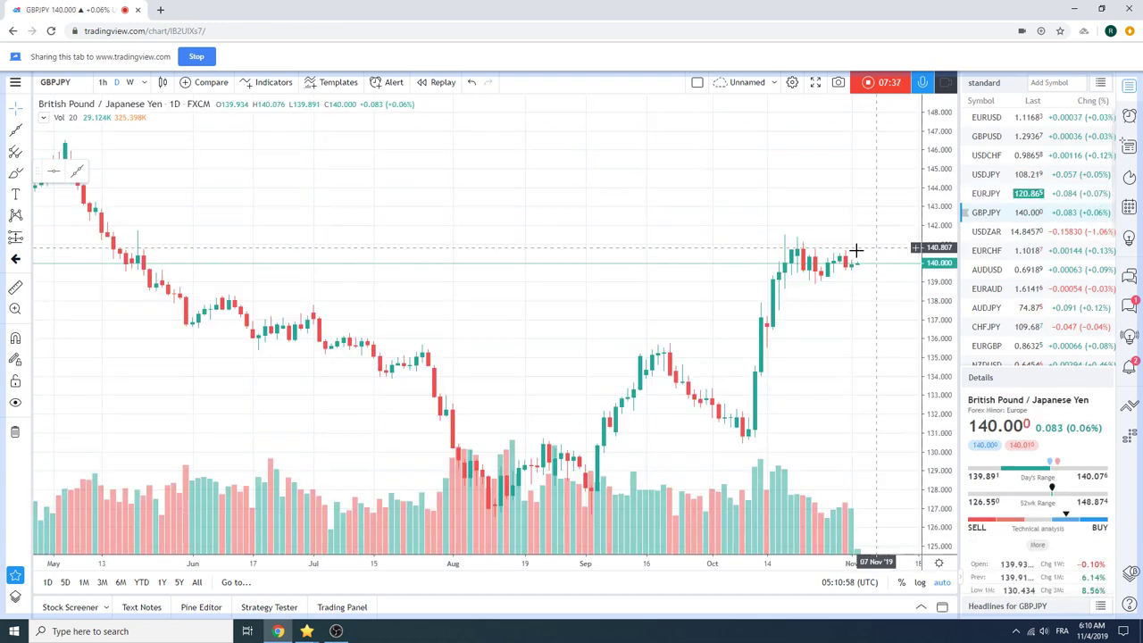
{"action": "left_click", "coordinate": [25, 129]}
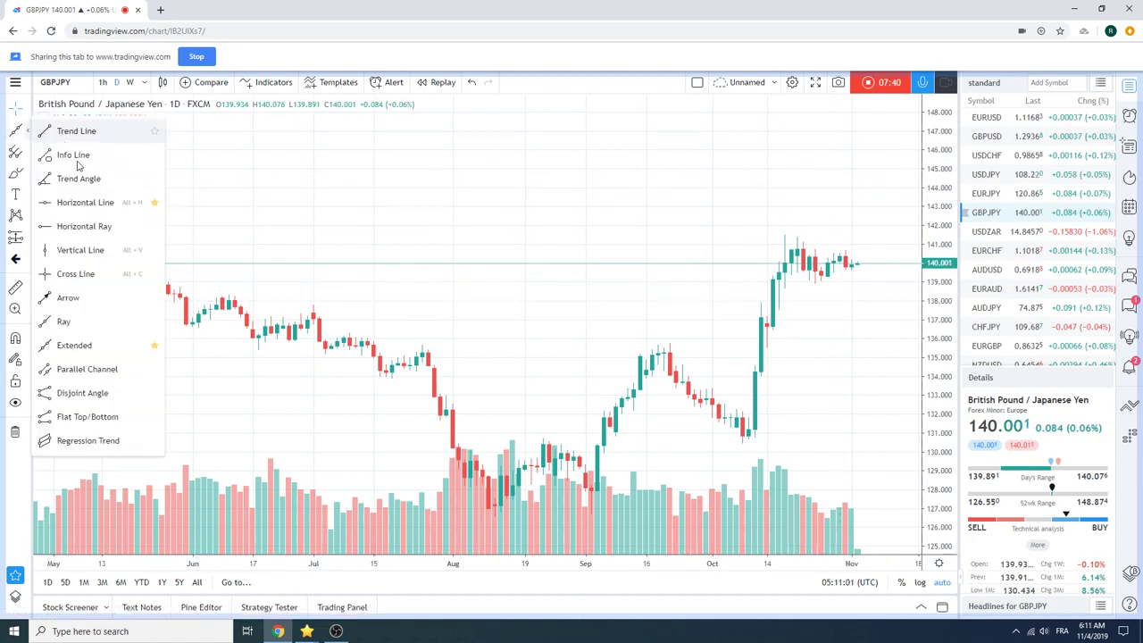
{"action": "left_click", "coordinate": [114, 345]}
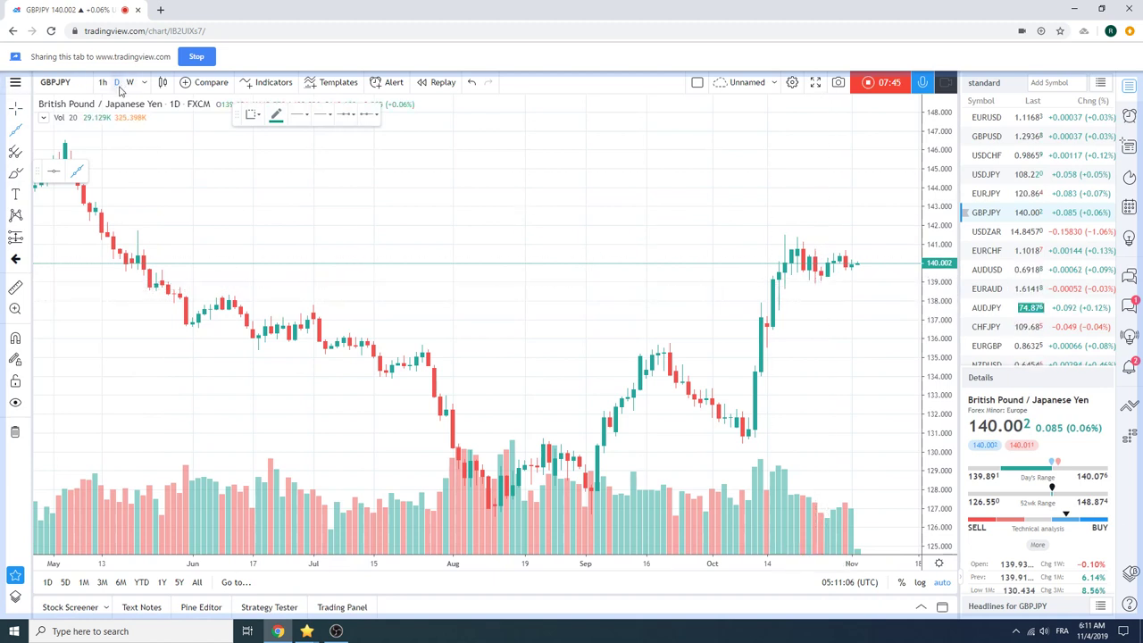
{"action": "left_click", "coordinate": [814, 284]}
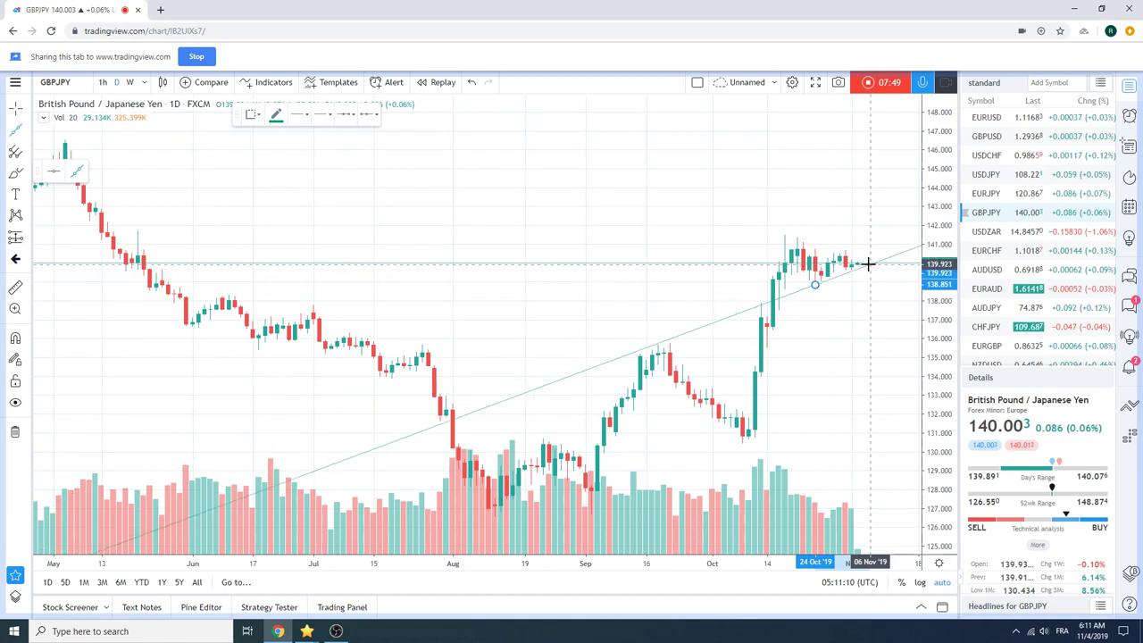
{"action": "left_click", "coordinate": [868, 264]}
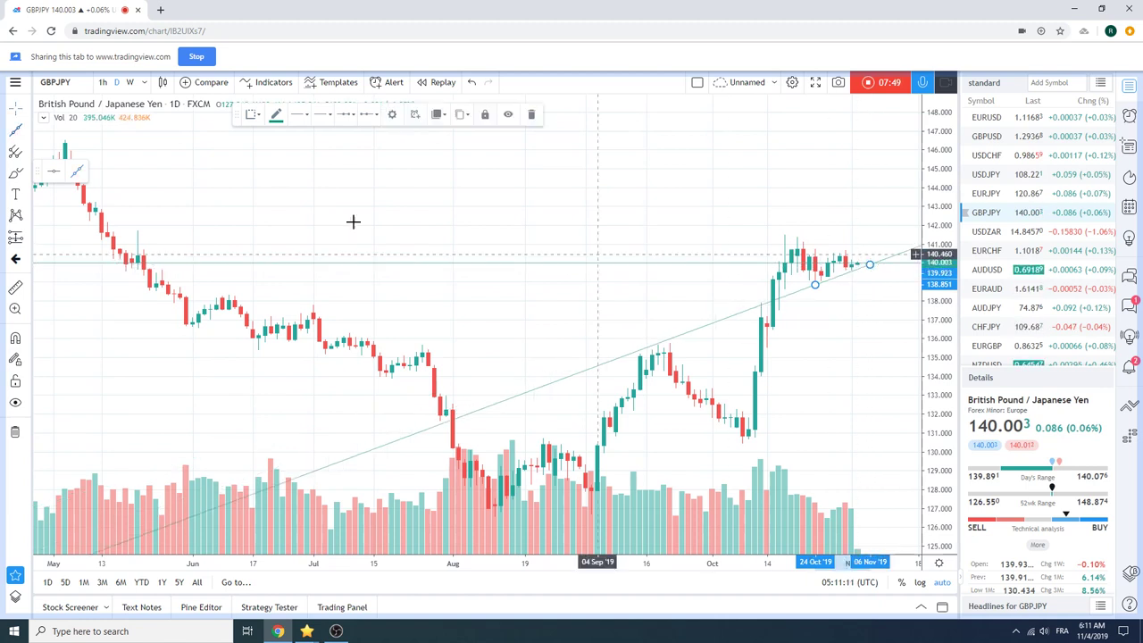
Draw a descending extended line from the mid-October high to the current price.
{"action": "left_click", "coordinate": [29, 131]}
{"action": "left_click", "coordinate": [81, 348]}
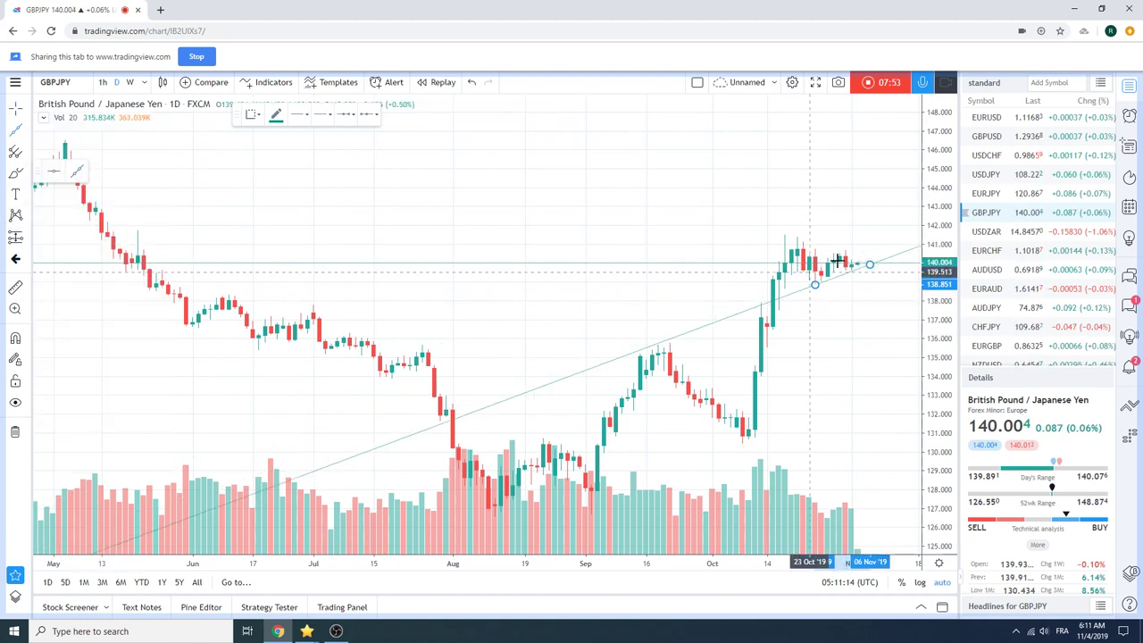
{"action": "left_click", "coordinate": [785, 232]}
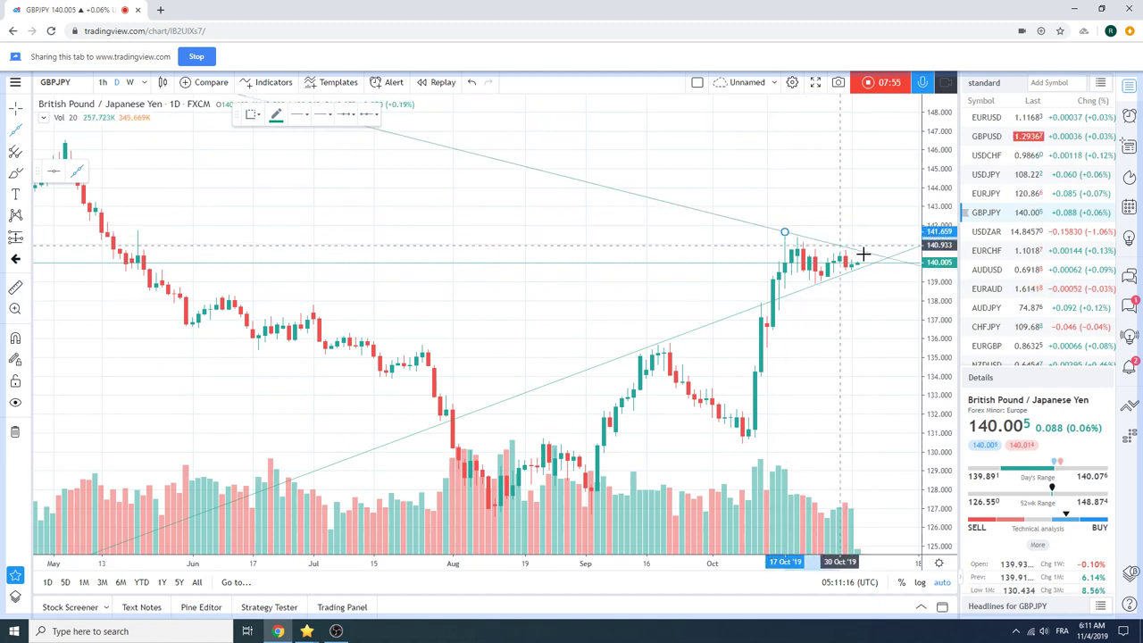
{"action": "left_click", "coordinate": [869, 258]}
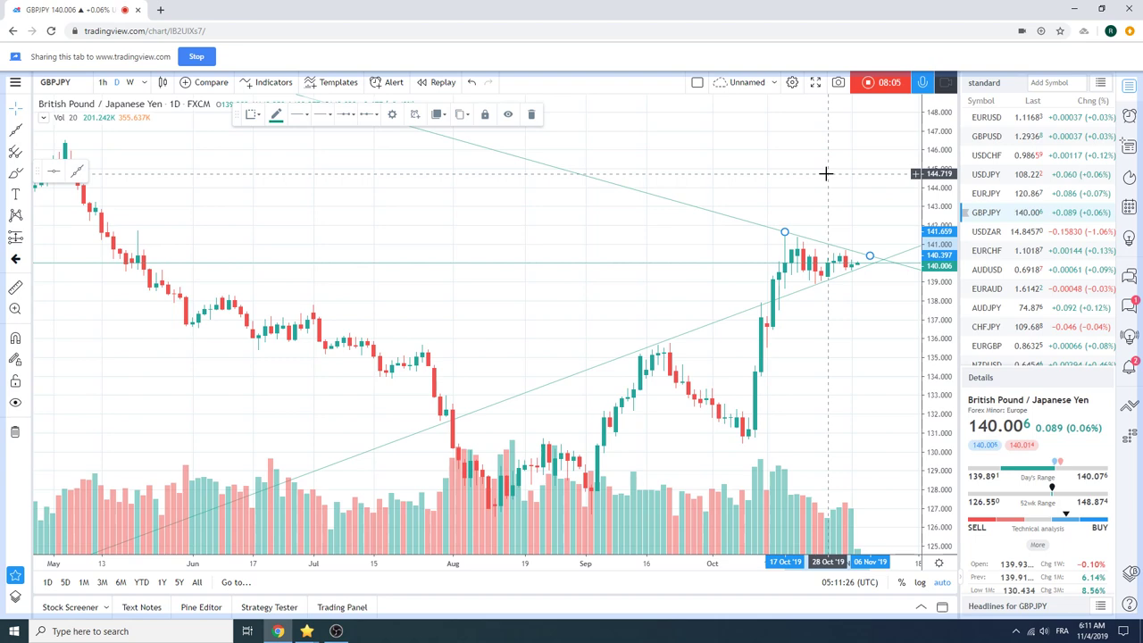
Load AUDUSD and zoom out to show early 2018 through November 2019.
{"action": "left_click", "coordinate": [986, 269]}
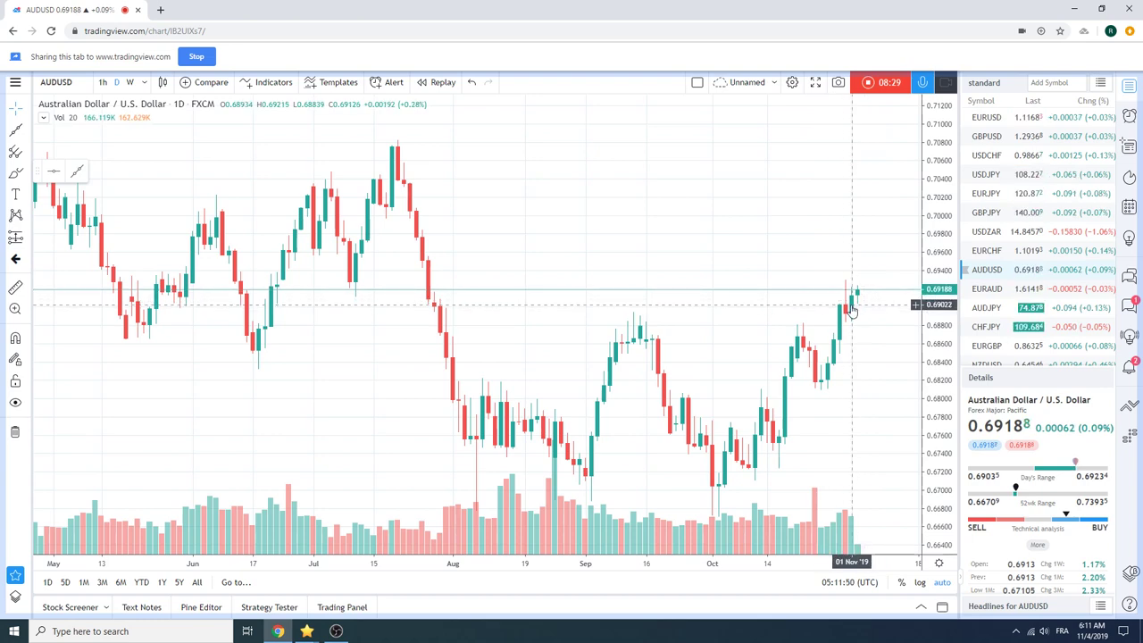
{"action": "scroll", "coordinate": [587, 311], "scroll_direction": "down", "scroll_amount": 5}
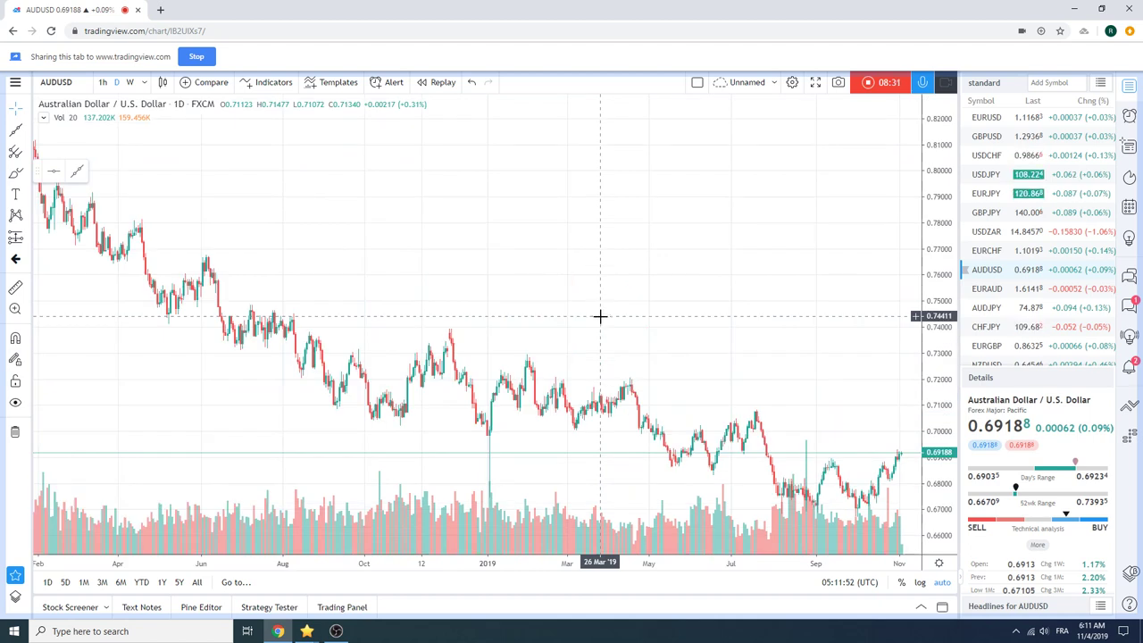
Draw an extended trend line from the June 2018 high through the April 2019 high.
{"action": "left_click", "coordinate": [28, 132]}
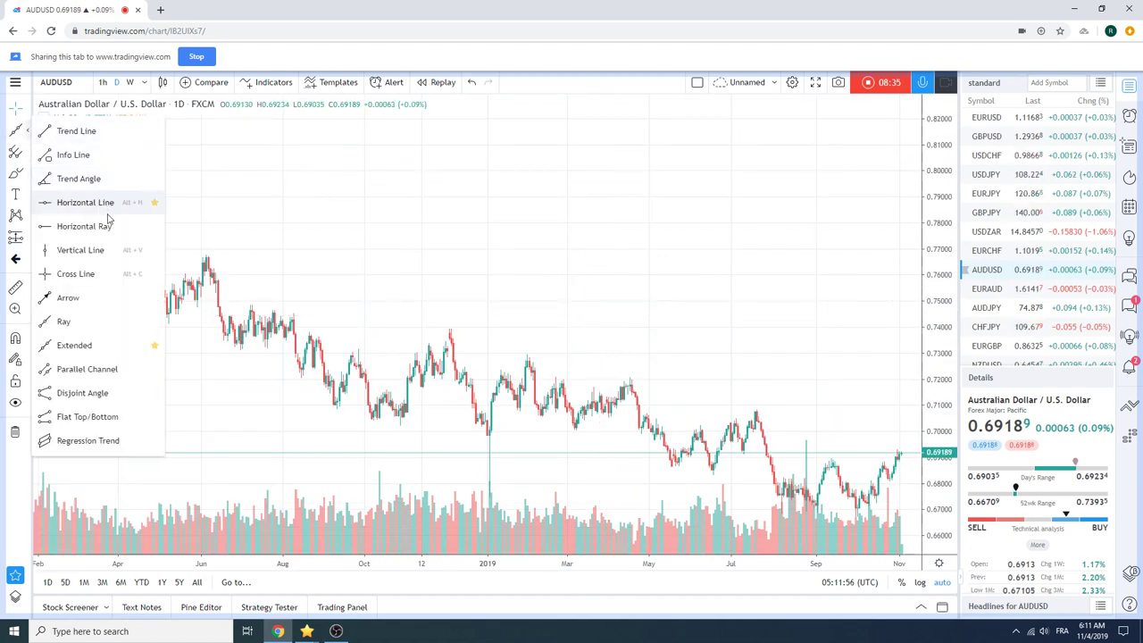
{"action": "left_click", "coordinate": [89, 344]}
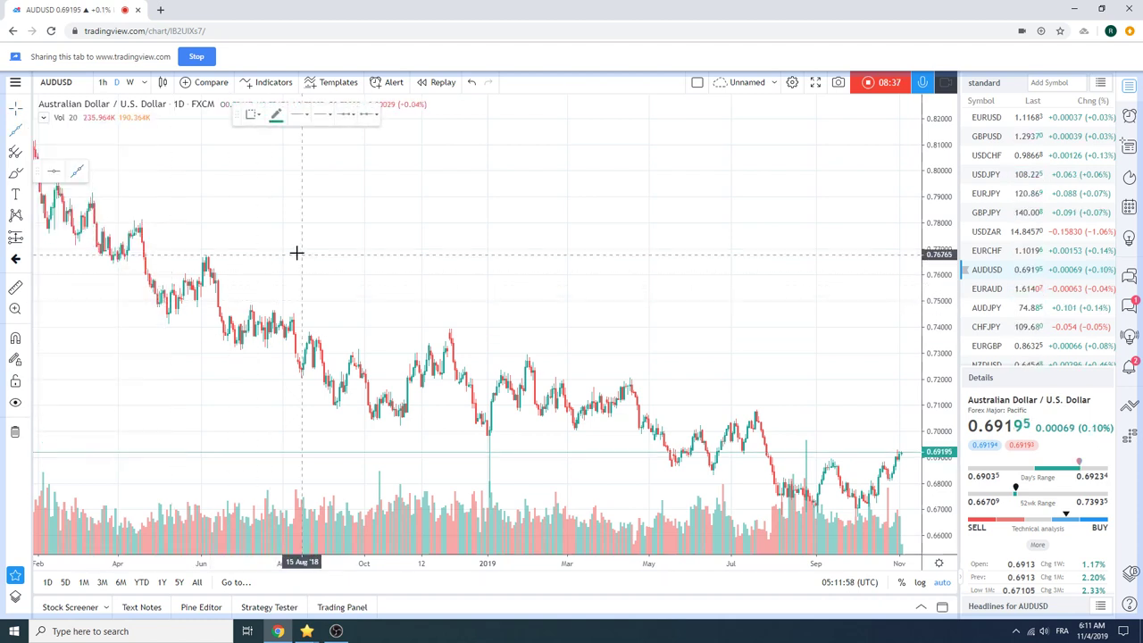
{"action": "left_click", "coordinate": [205, 256]}
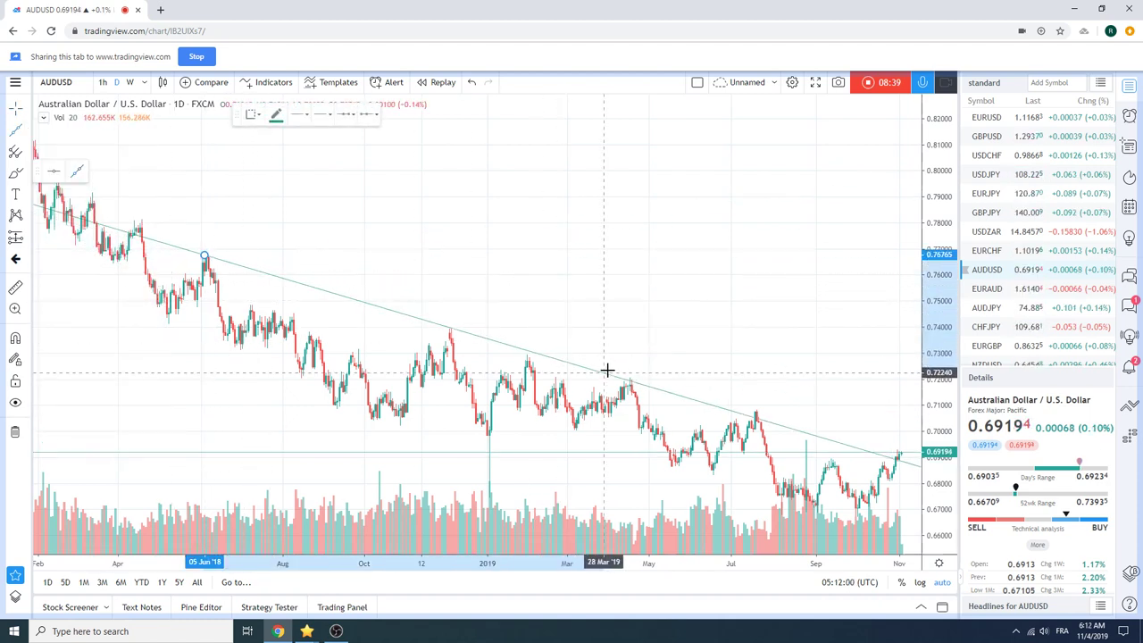
{"action": "left_click", "coordinate": [610, 366]}
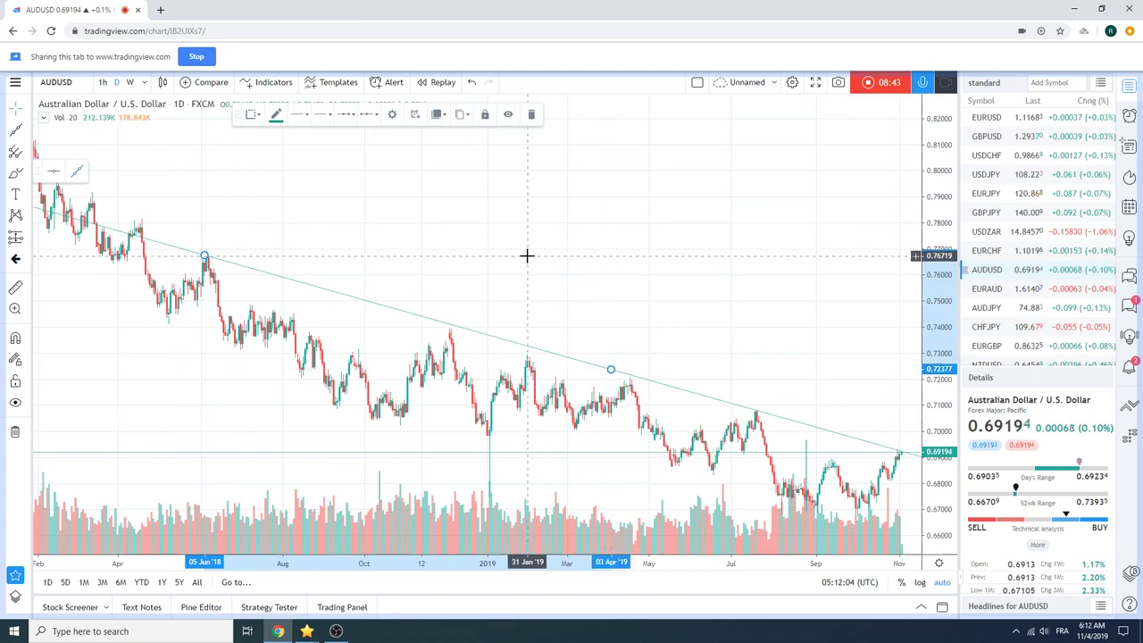
{"action": "scroll", "coordinate": [447, 284], "scroll_direction": "up", "scroll_amount": 4}
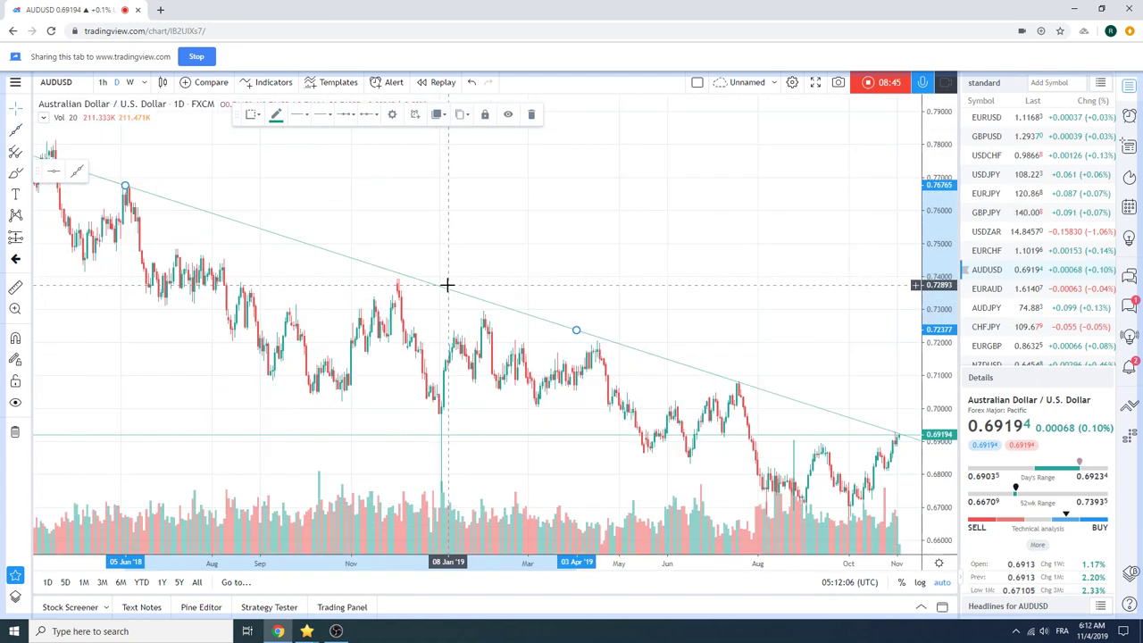
{"action": "scroll", "coordinate": [451, 283], "scroll_direction": "up", "scroll_amount": 4}
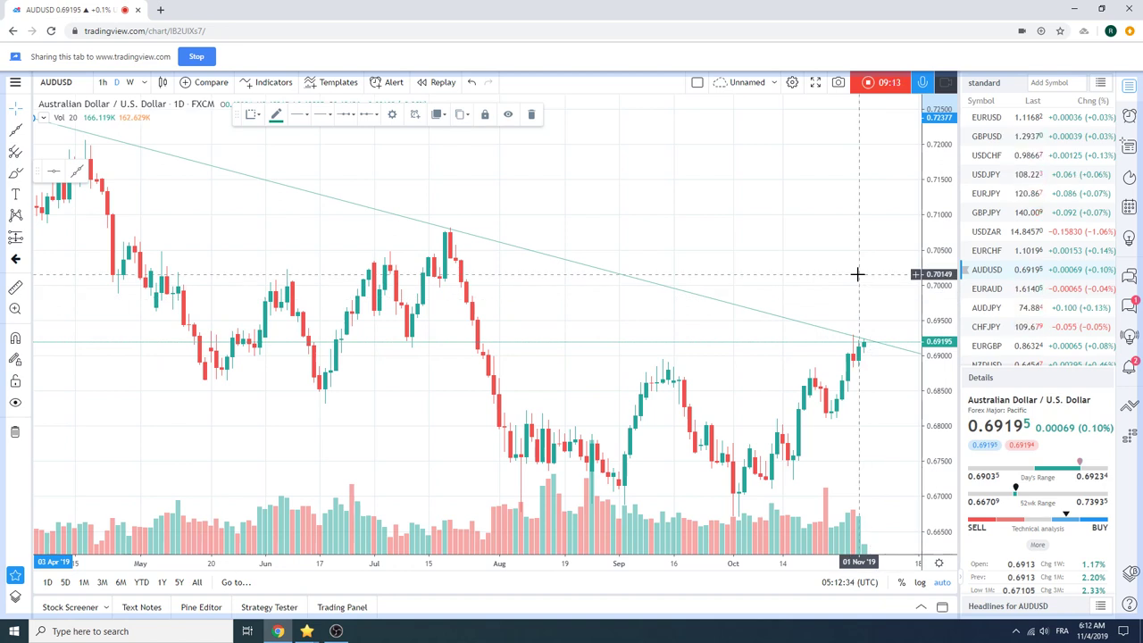
{"action": "left_click", "coordinate": [604, 156]}
{"action": "scroll", "coordinate": [616, 192], "scroll_direction": "down", "scroll_amount": 5}
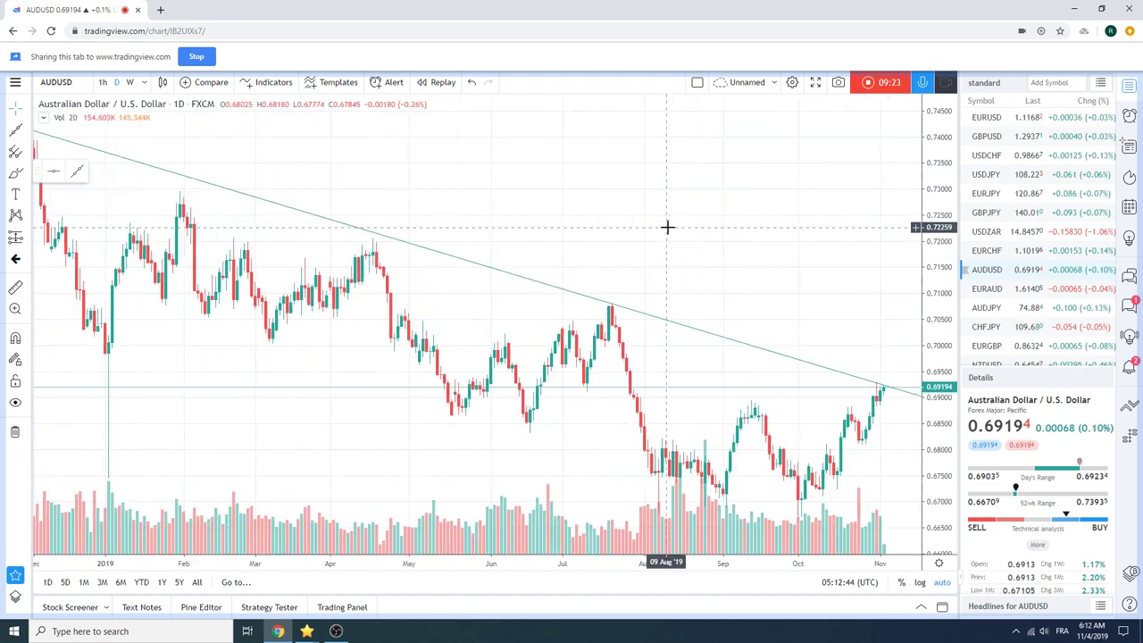
{"action": "scroll", "coordinate": [666, 227], "scroll_direction": "up", "scroll_amount": 2}
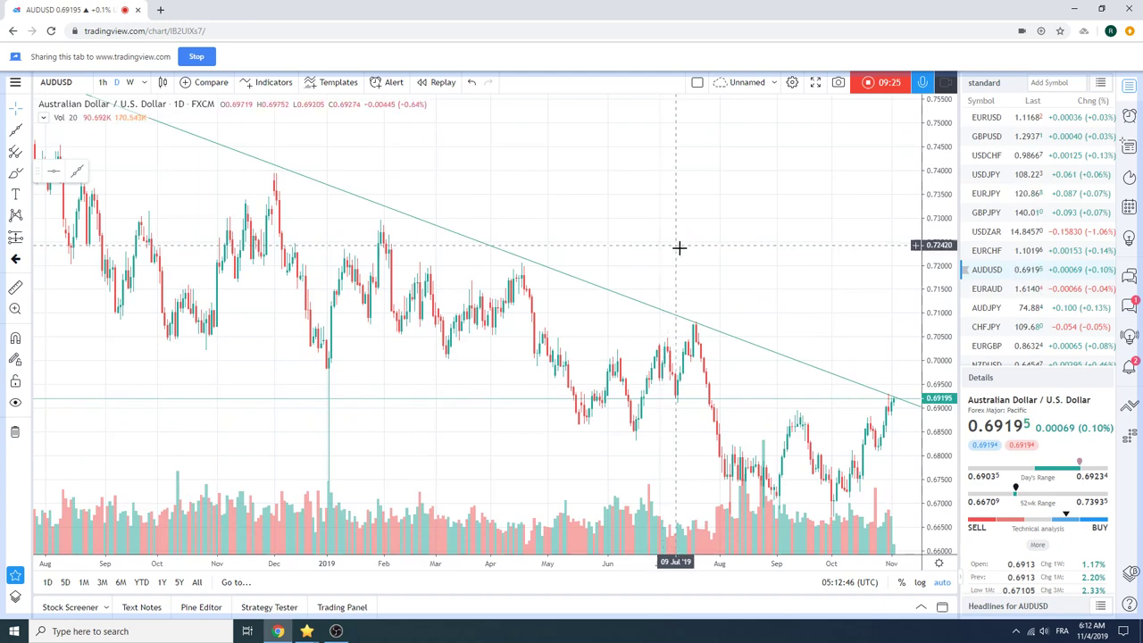
{"action": "scroll", "coordinate": [681, 250], "scroll_direction": "up", "scroll_amount": 2}
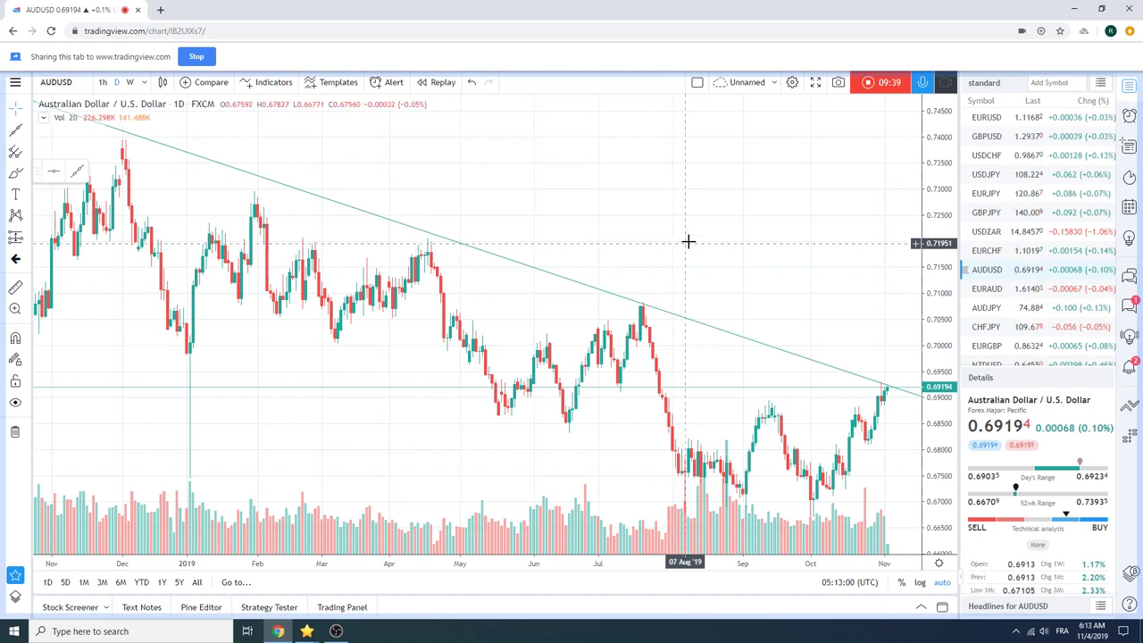
{"action": "scroll", "coordinate": [697, 211], "scroll_direction": "down", "scroll_amount": 1}
{"action": "scroll", "coordinate": [697, 210], "scroll_direction": "up", "scroll_amount": 2}
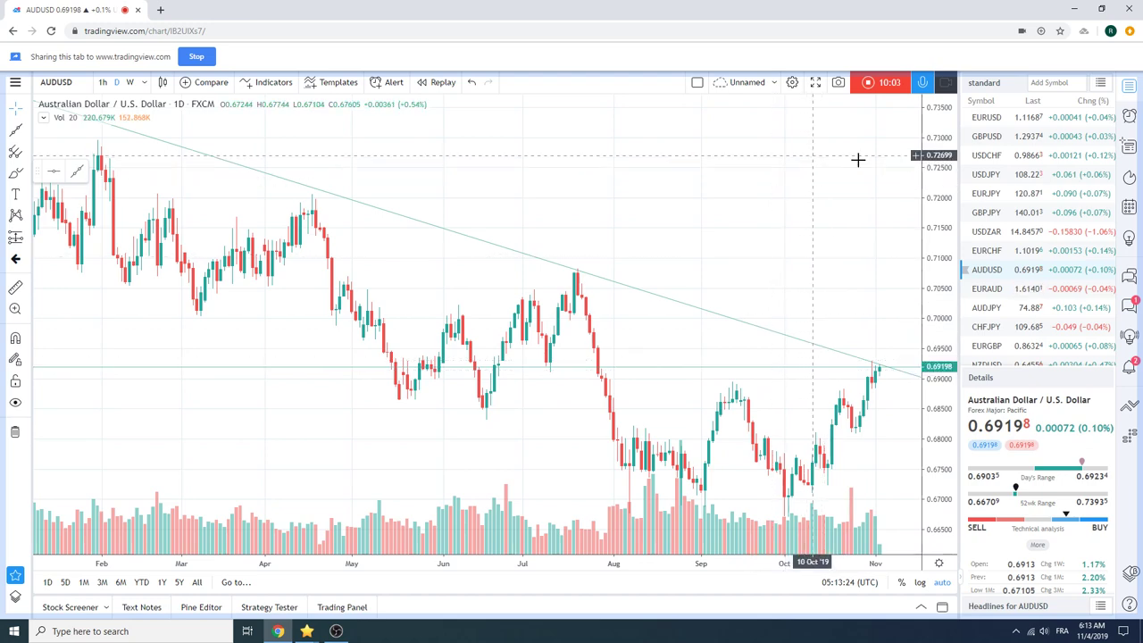
{"action": "scroll", "coordinate": [1071, 192], "scroll_direction": "down", "scroll_amount": 1}
Load the AUDJPY daily chart from the watchlist.
{"action": "left_click", "coordinate": [994, 285]}
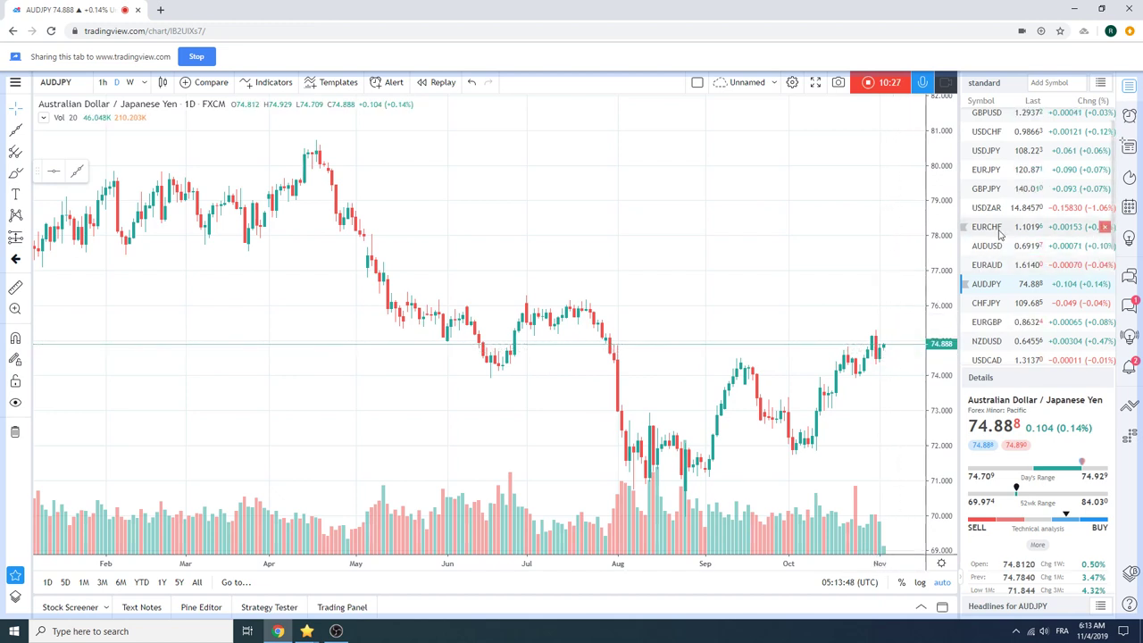
{"action": "scroll", "coordinate": [1000, 234], "scroll_direction": "down", "scroll_amount": 1}
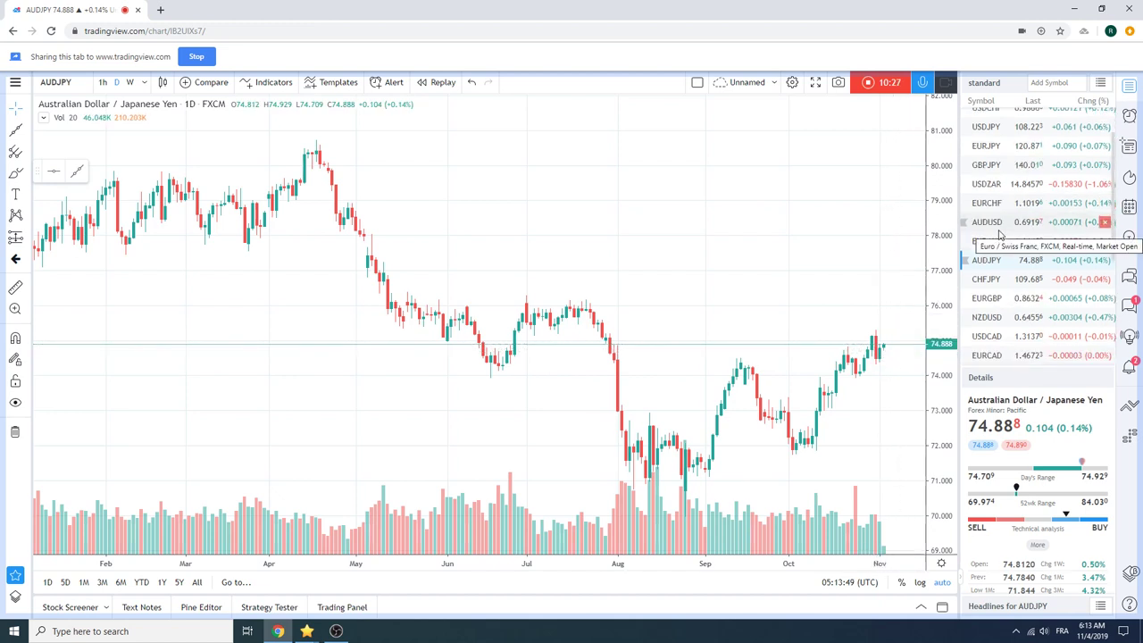
Switch the chart to the USDCAD daily chart, last close 1.31371.
{"action": "left_click", "coordinate": [989, 339]}
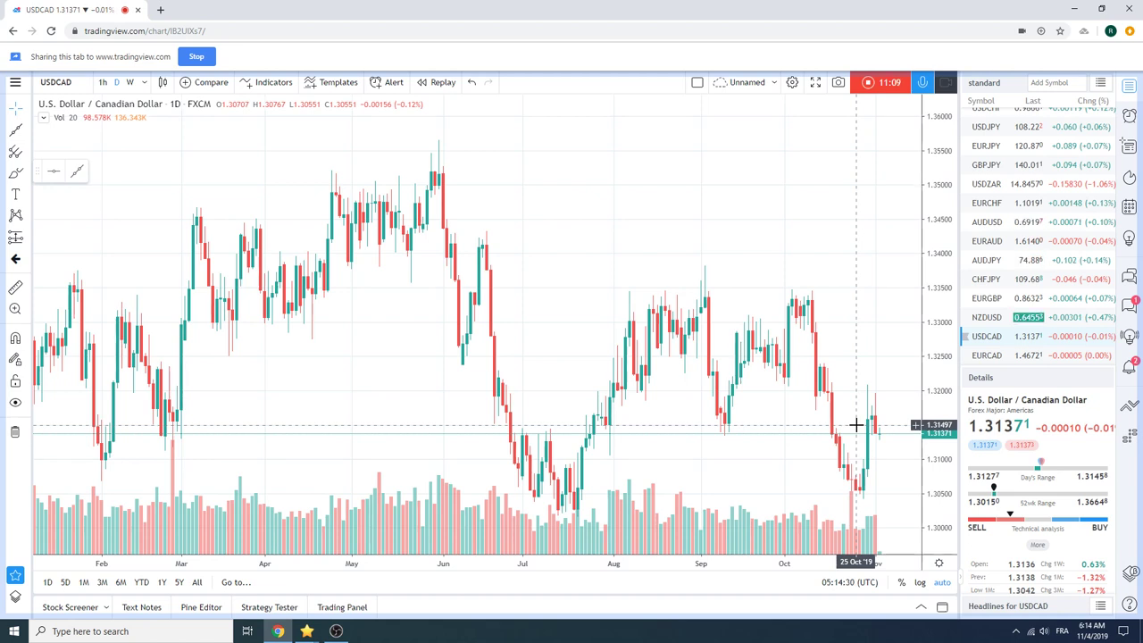
{"action": "scroll", "coordinate": [1033, 288], "scroll_direction": "down", "scroll_amount": 2}
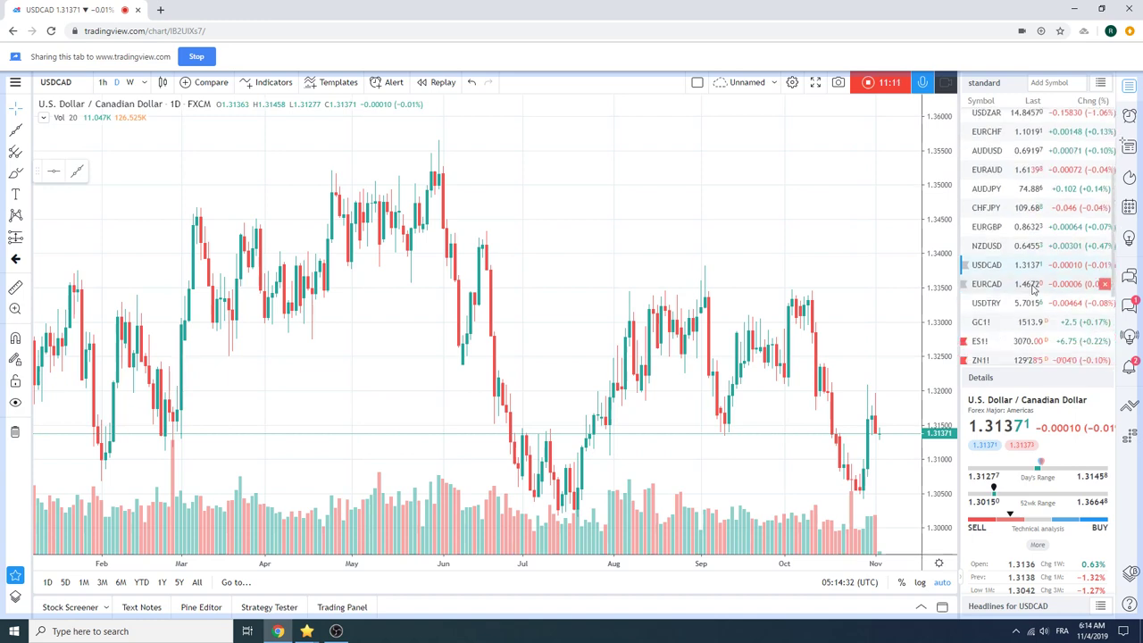
Switch the chart to S&P 500 E-mini futures (ES1!), trading near 3069.75.
{"action": "left_click", "coordinate": [998, 344]}
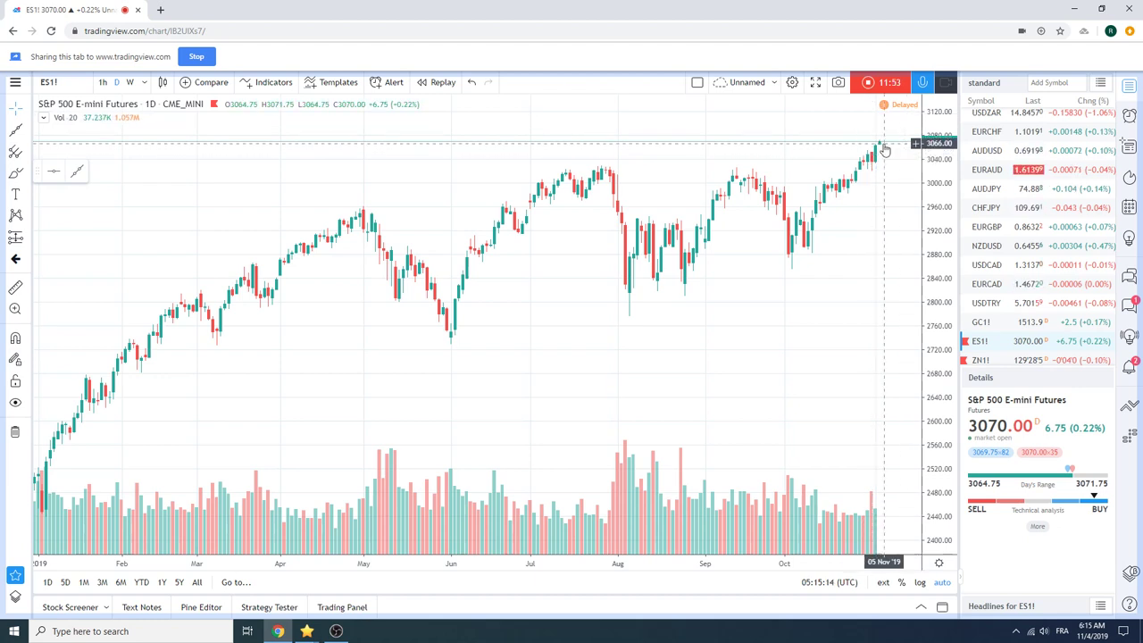
{"action": "scroll", "coordinate": [1024, 187], "scroll_direction": "down", "scroll_amount": 2}
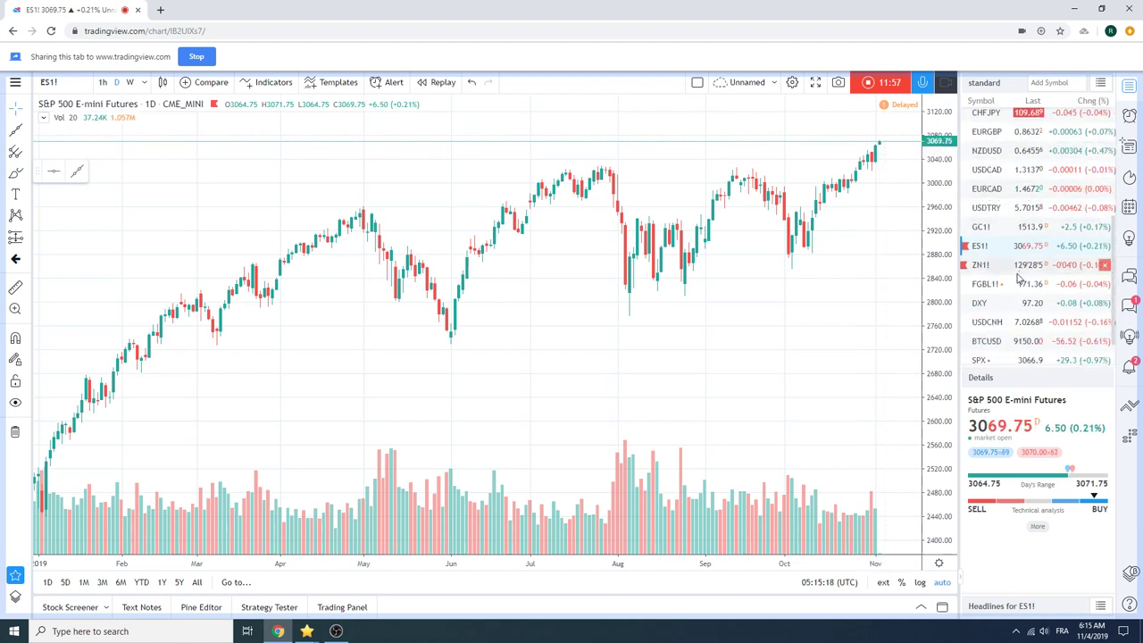
Review the Euro Bund futures (FGBL1!) daily chart at 171.37, then stop the screen recording.
{"action": "left_click", "coordinate": [1017, 284]}
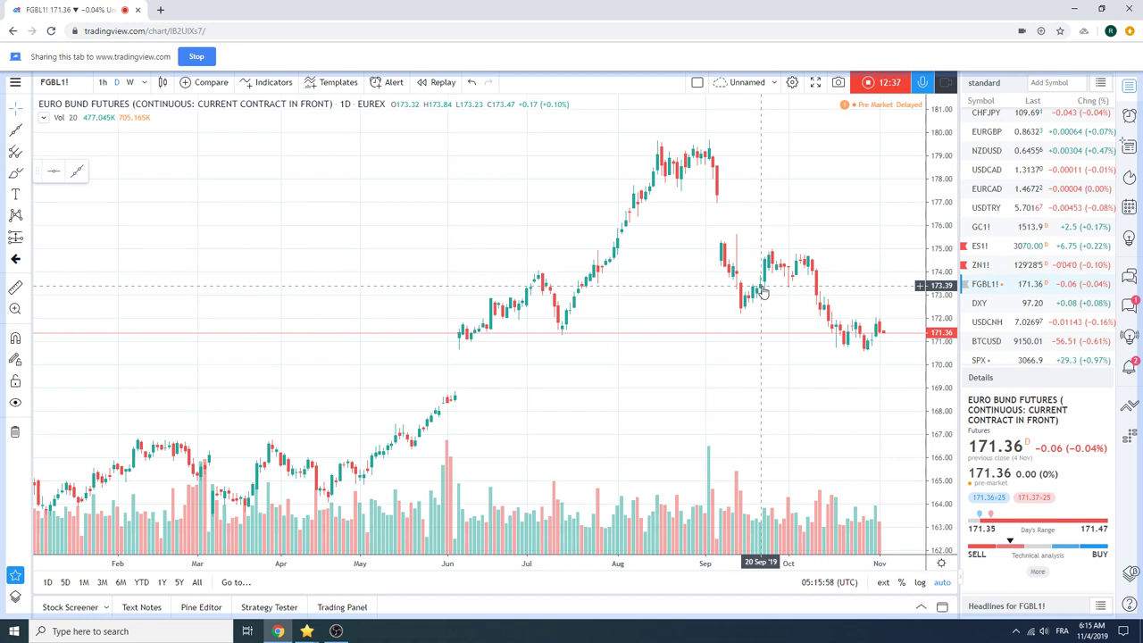
{"action": "scroll", "coordinate": [765, 298], "scroll_direction": "down", "scroll_amount": 3}
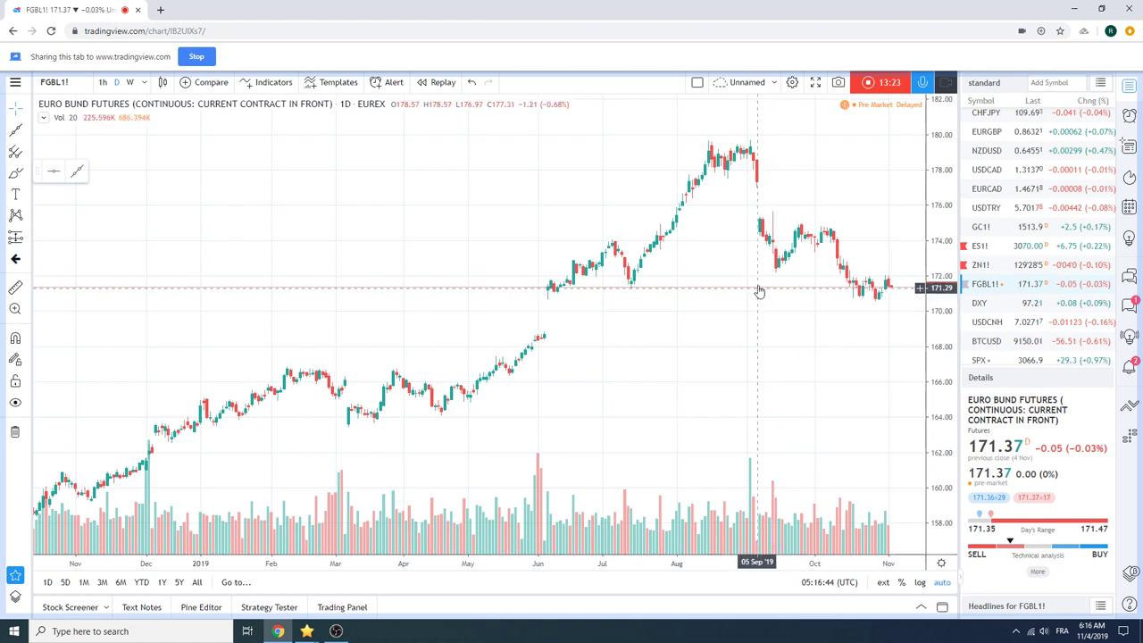
{"action": "left_click", "coordinate": [868, 84]}
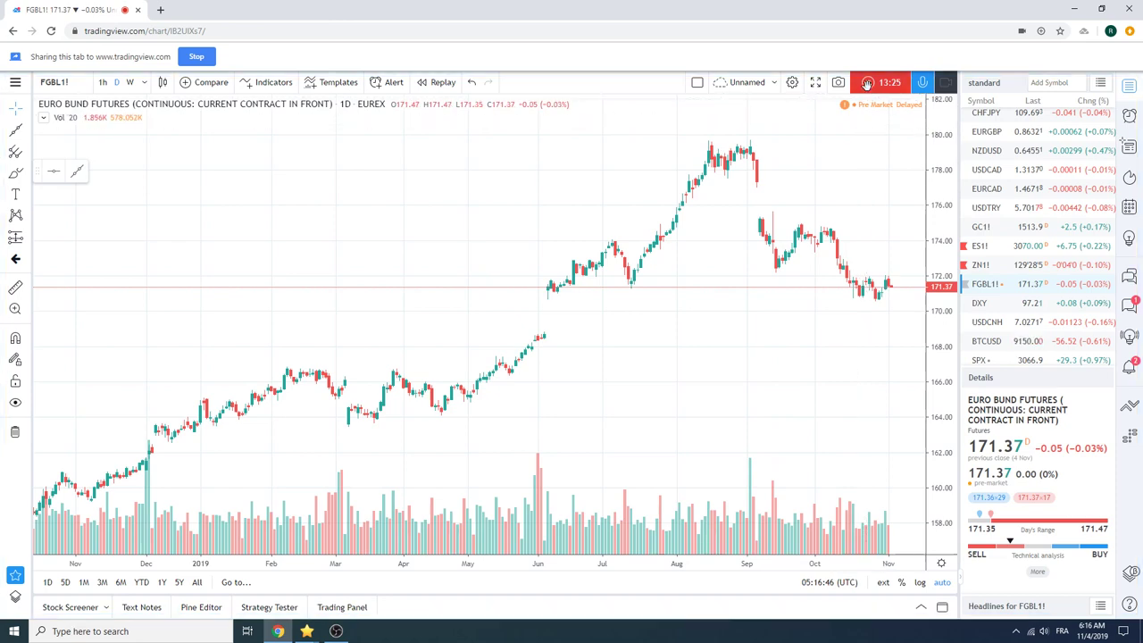